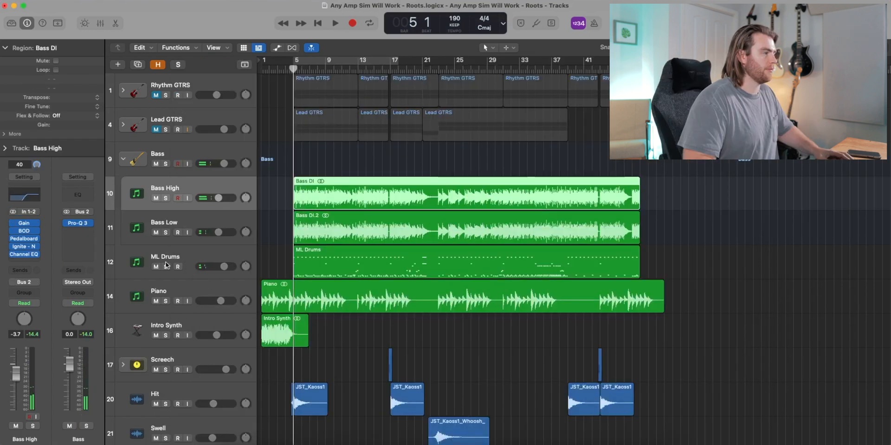
Play the ML Drums track on its own from bar 5, stop playback and unsolo it
click(165, 266)
key(space)
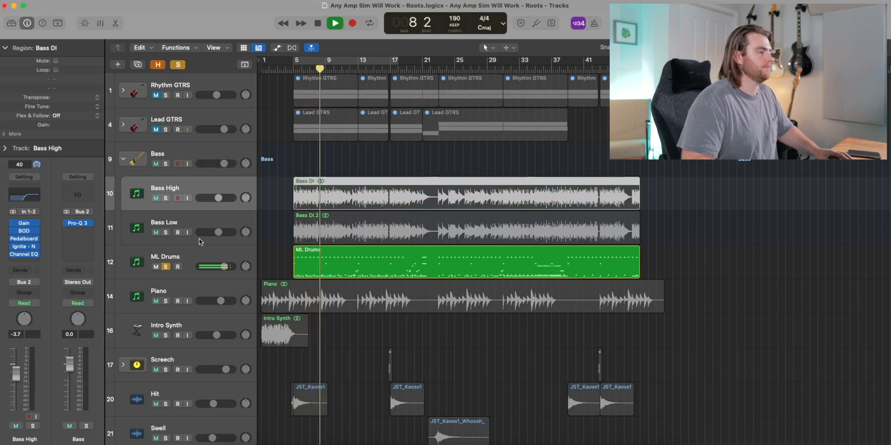
key(space)
click(166, 267)
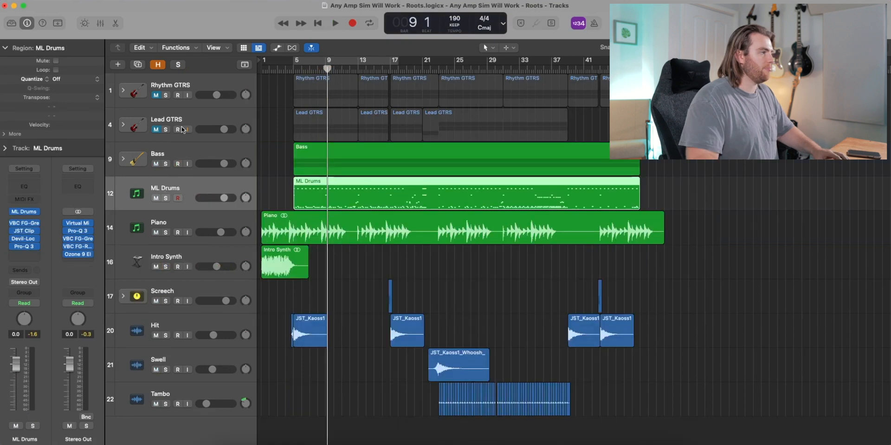
Expand the Bass track stack and solo the Bass High track
click(191, 151)
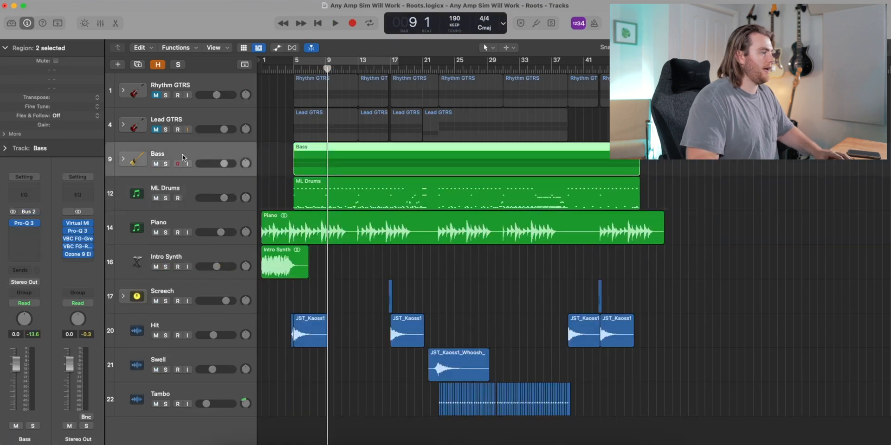
click(124, 160)
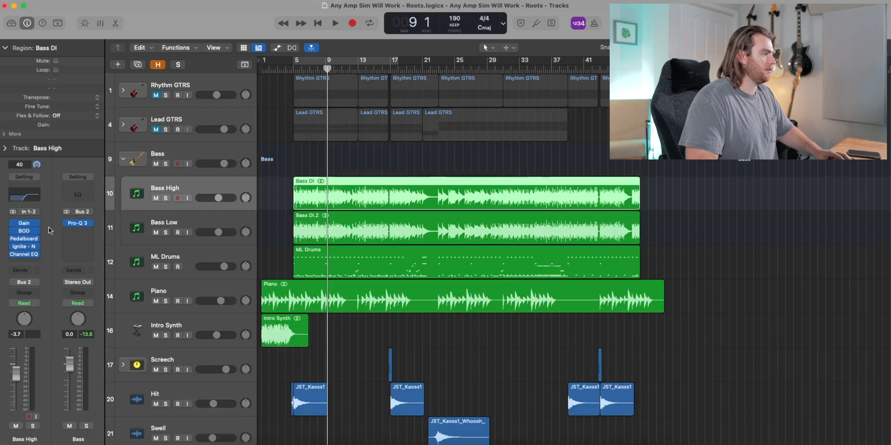
click(24, 195)
click(292, 128)
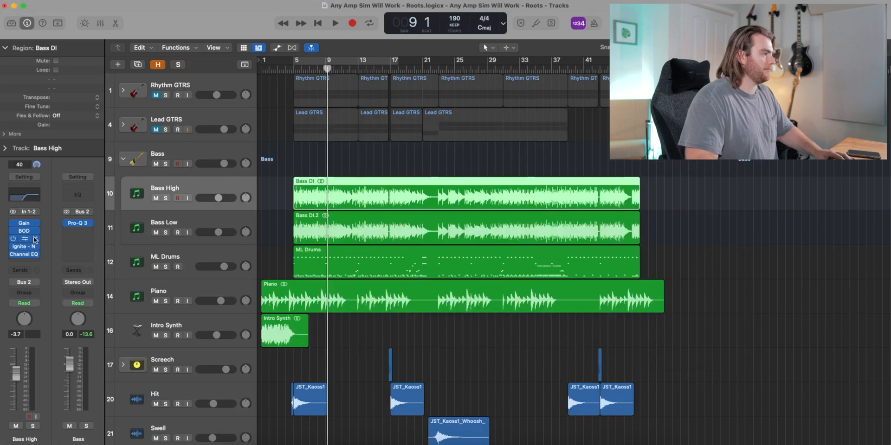
click(166, 198)
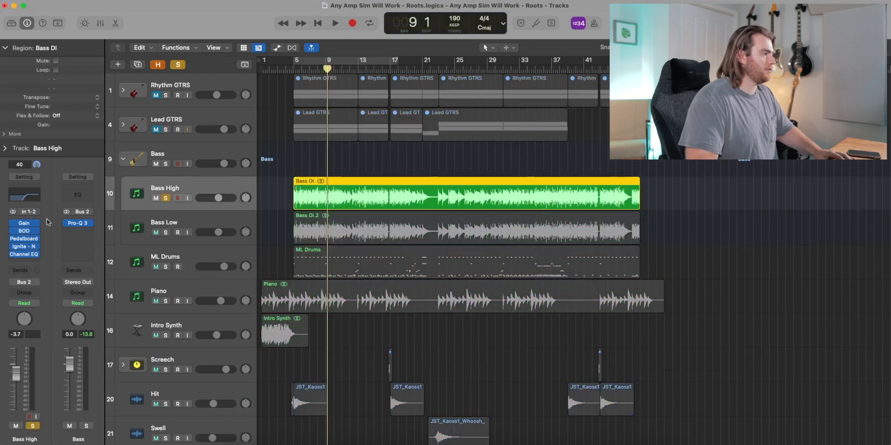
Examine the BOD overdrive and Pedalboard plugin settings on the Bass High track, closing each window
click(26, 231)
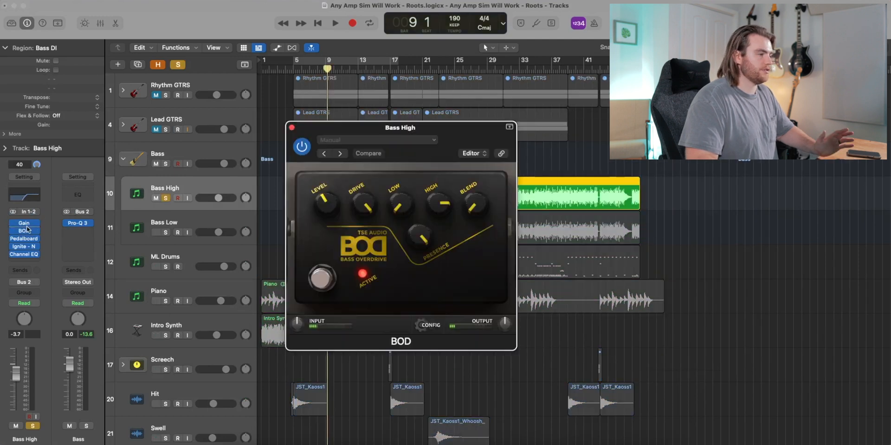
click(292, 128)
click(24, 239)
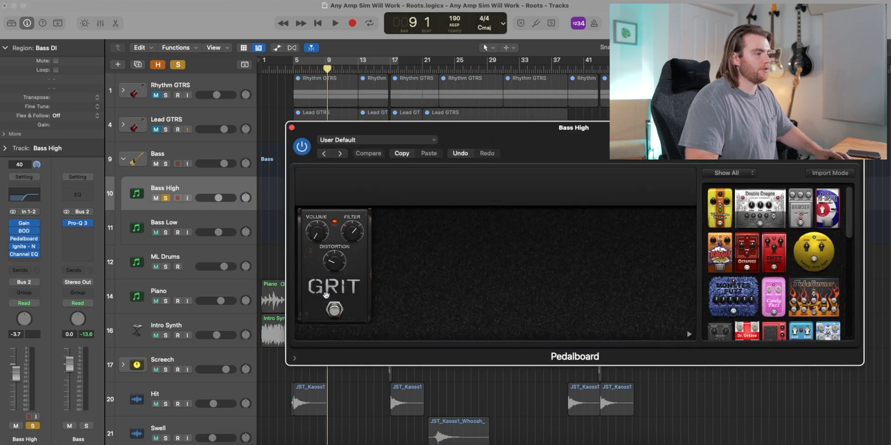
click(291, 128)
Examine the loaded impulse responses in NadIR and the Channel EQ curve on the Bass High track
click(24, 247)
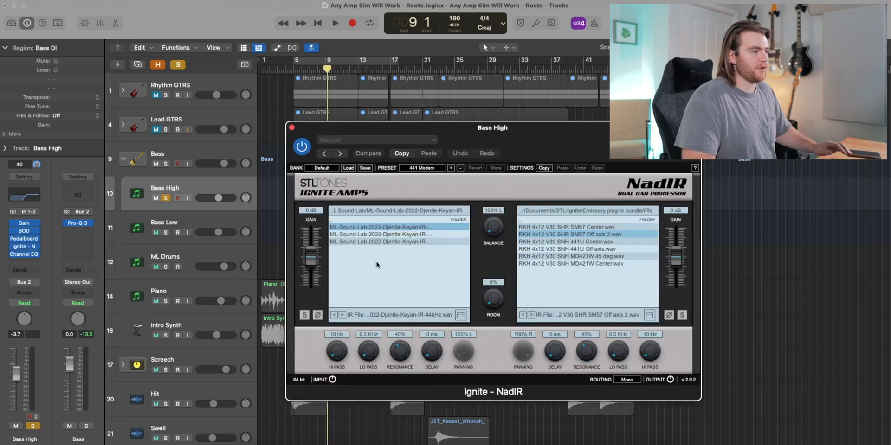
click(292, 128)
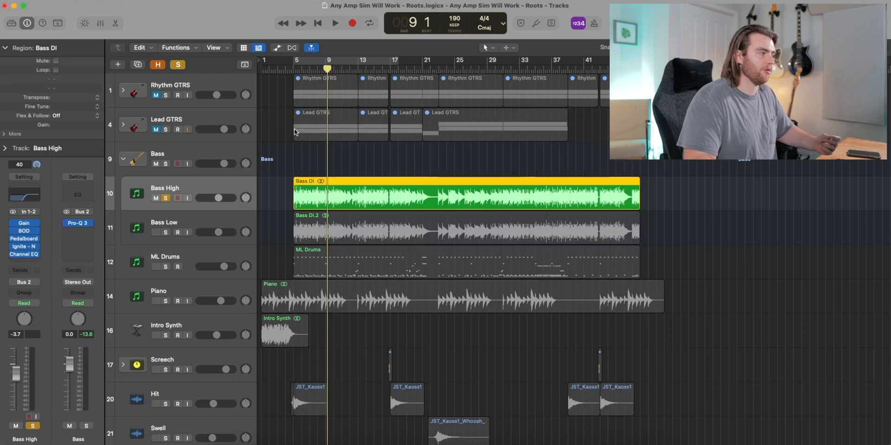
click(23, 256)
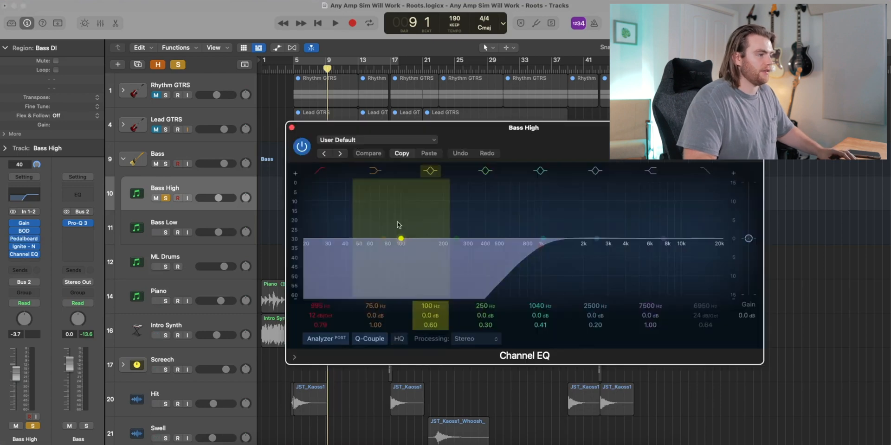
click(291, 128)
Unsolo Bass High, solo the whole Bass stack and play it back
key(s)
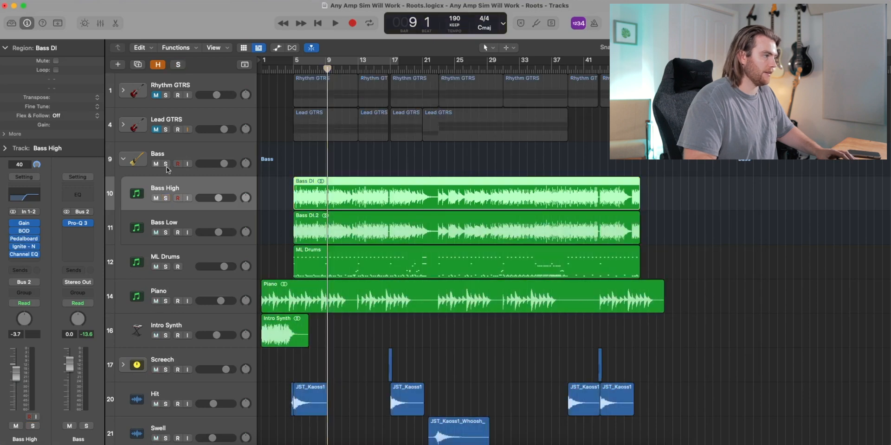
click(166, 164)
key(space)
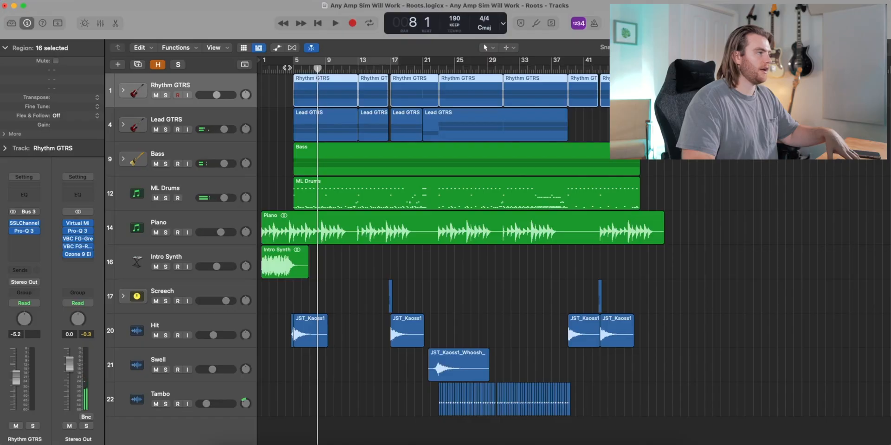
Expand the Rhythm GTRS stack, play the full mix from bar 5 and return the playhead to bar 5
click(279, 68)
click(294, 69)
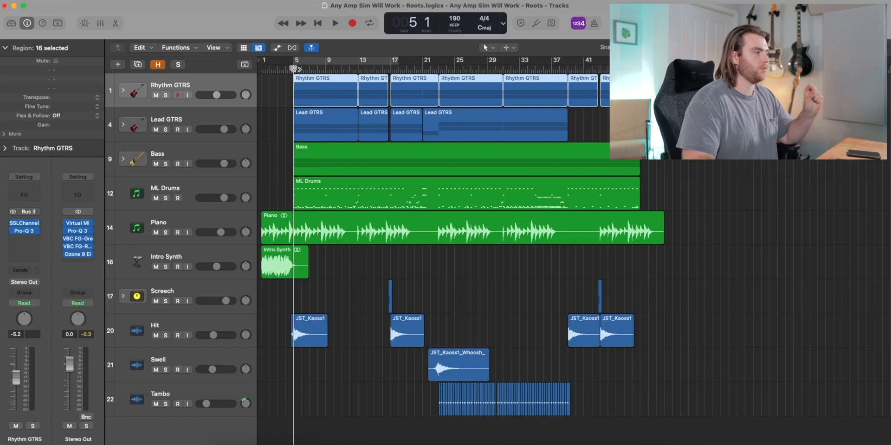
click(123, 91)
key(space)
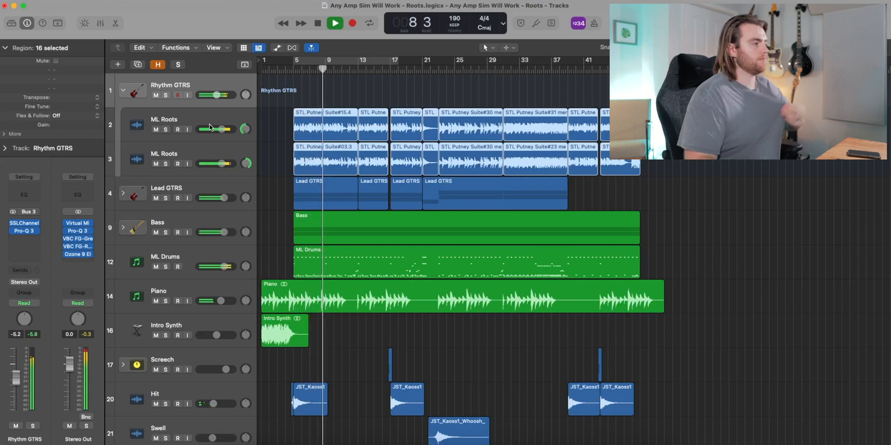
scroll(213, 115, up, 1)
scroll(320, 109, down, 1)
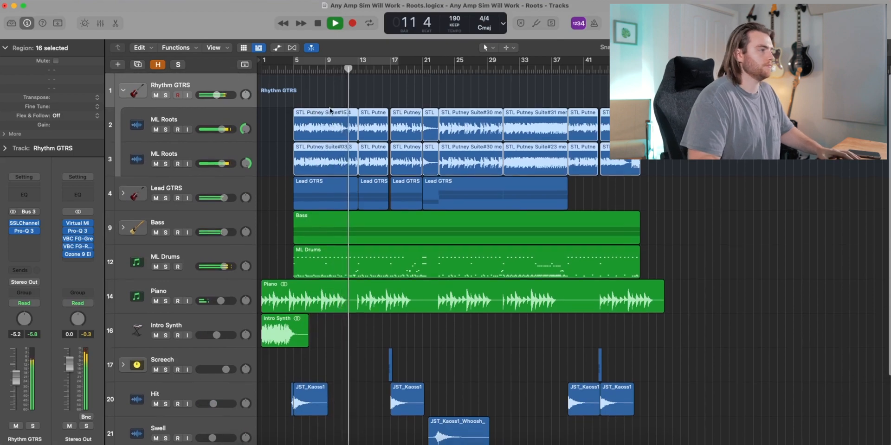
click(293, 60)
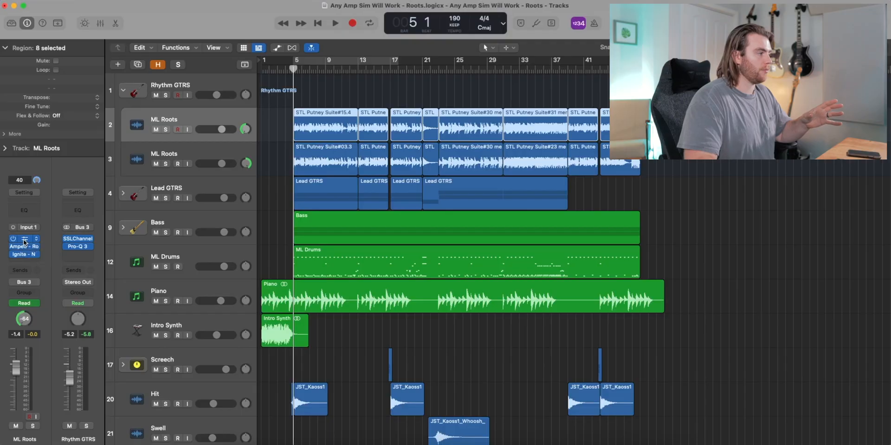
Examine the TH-U Slate Pitch Shift settings on the first ML Roots guitar track and close the plugin
click(24, 238)
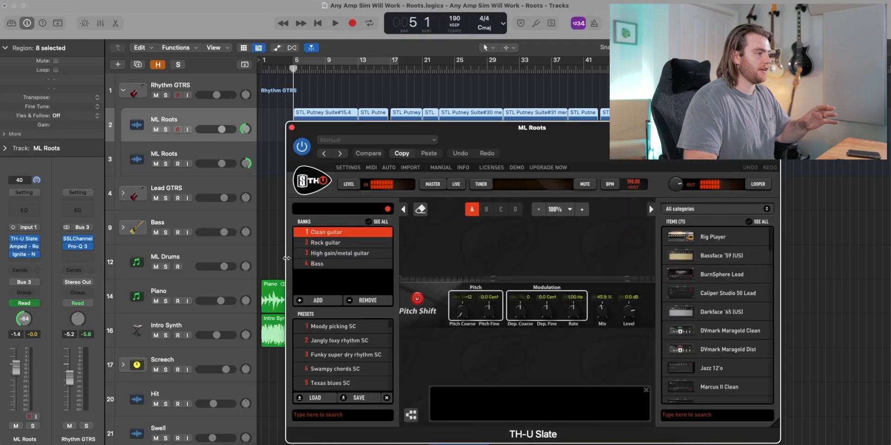
drag(494, 140, 451, 106)
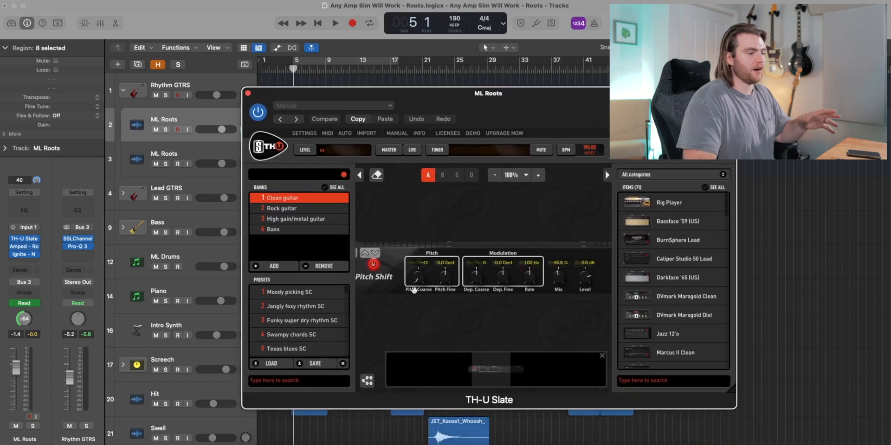
click(248, 93)
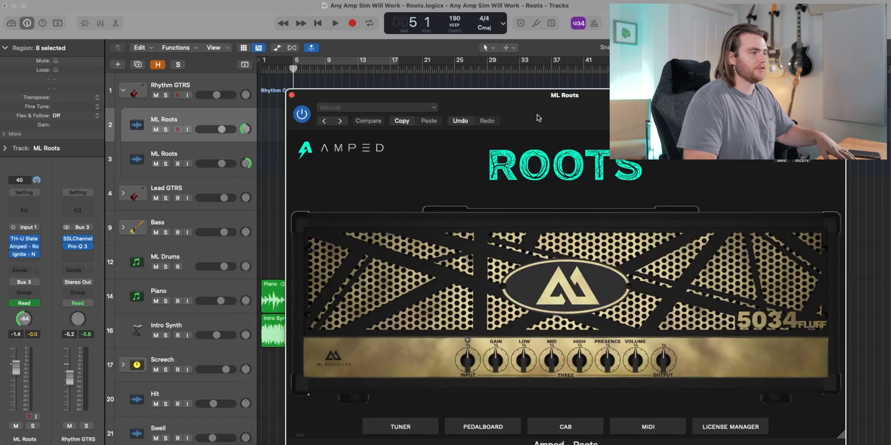
Examine the Amped Roots amp and cab pages, followed by the NadIR impulse responses, on the first ML Roots track
drag(546, 96, 369, 34)
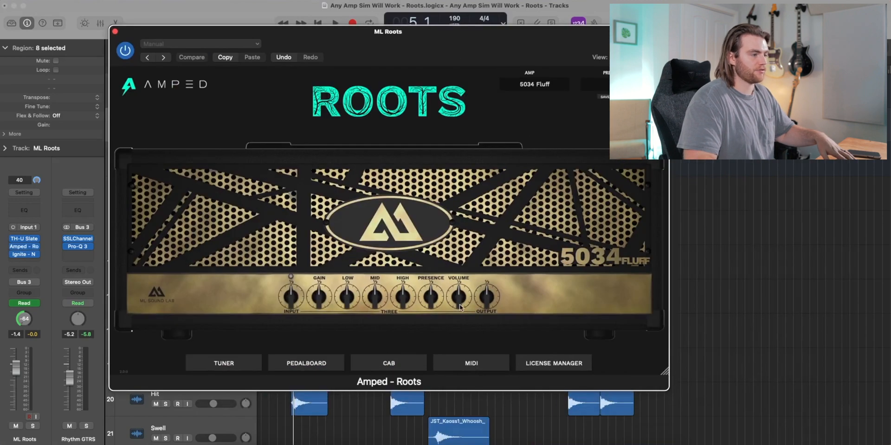
click(413, 370)
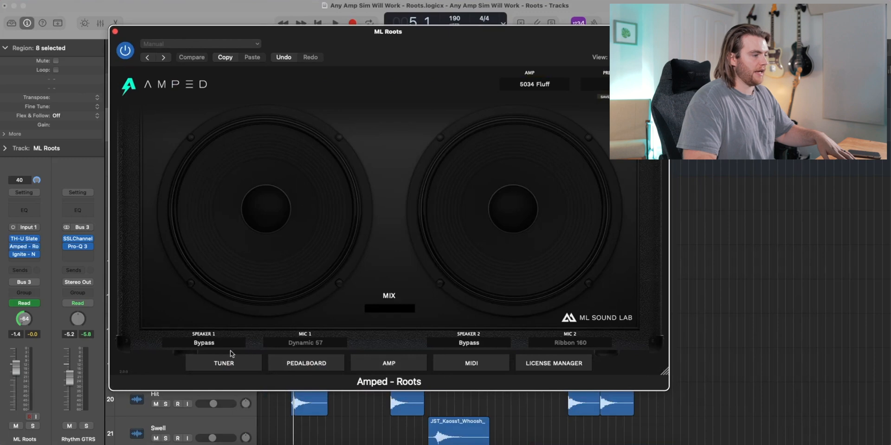
click(115, 31)
click(23, 255)
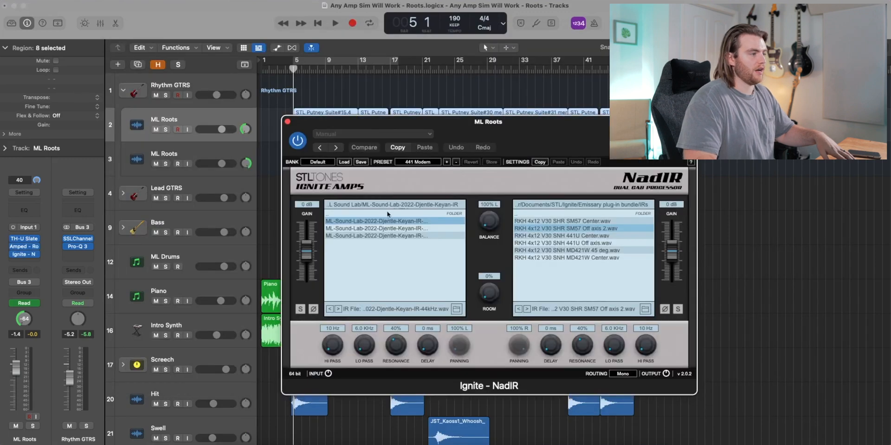
click(287, 122)
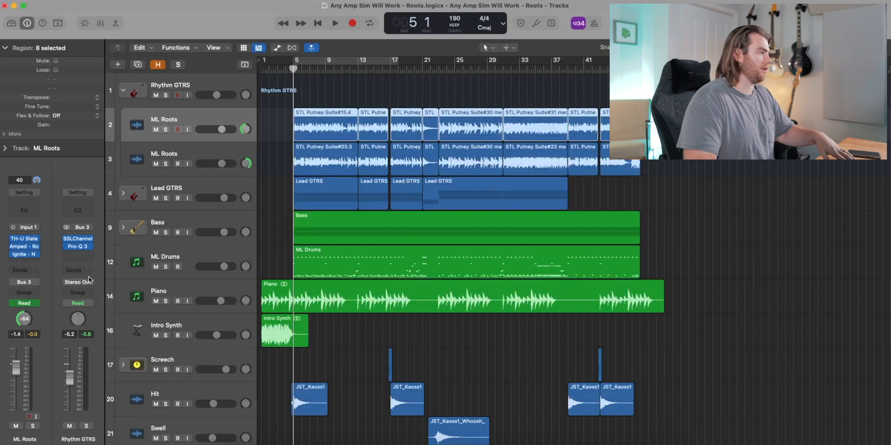
Select the Rhythm GTRS stack and examine its SSLChannel and Pro-Q 3 plugins
click(219, 83)
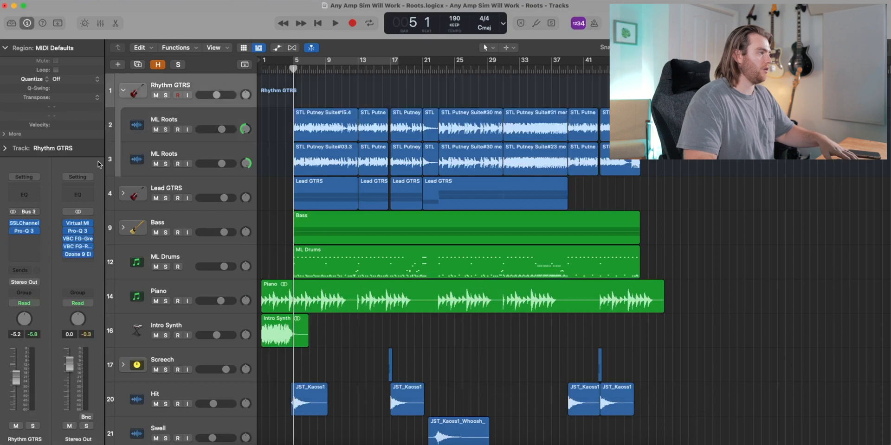
click(23, 225)
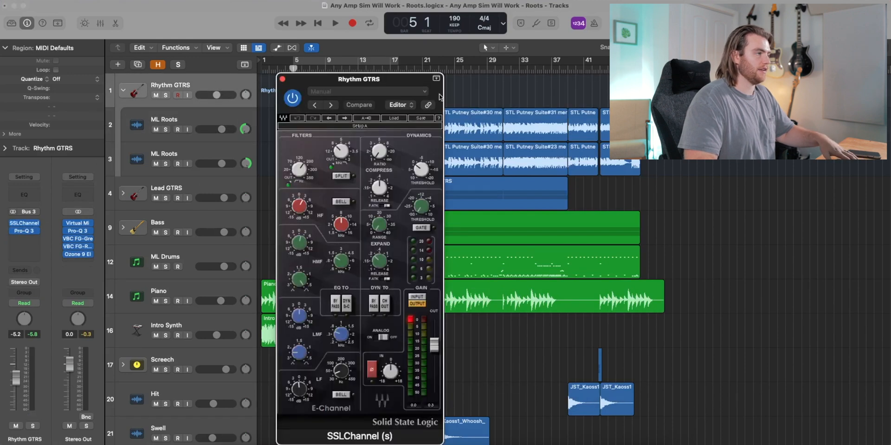
drag(406, 80, 421, 81)
click(24, 232)
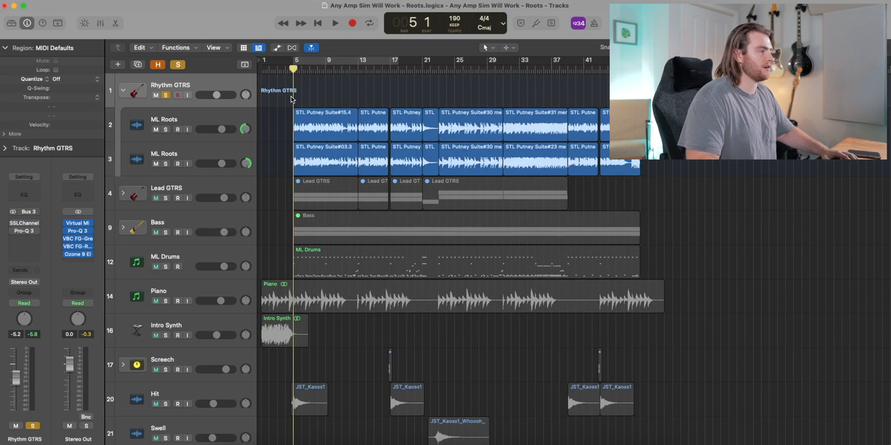
Play the soloed Rhythm GTRS stack with SSLChannel and Pro-Q 3 bypassed, and re-enable both to compare the sound
click(13, 231)
key(space)
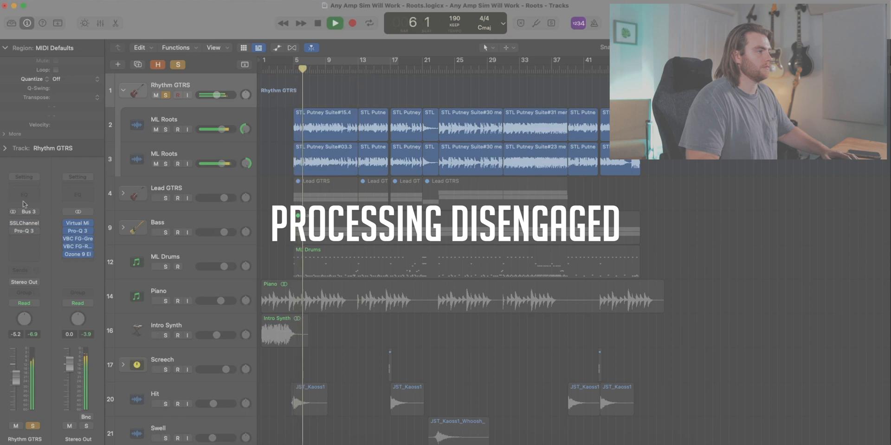
click(12, 223)
click(13, 231)
click(19, 238)
click(14, 231)
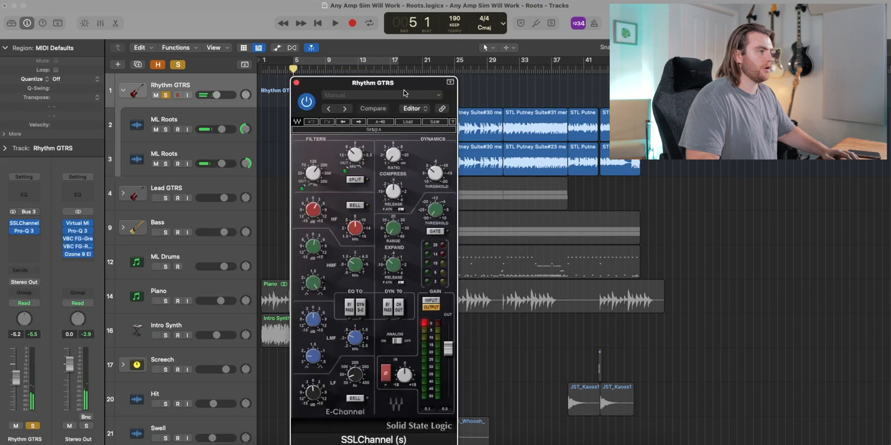
Examine the SSLChannel filter and EQ settings on the Rhythm GTRS stack, then open its Pro-Q 3
click(436, 95)
click(448, 69)
drag(431, 83, 506, 50)
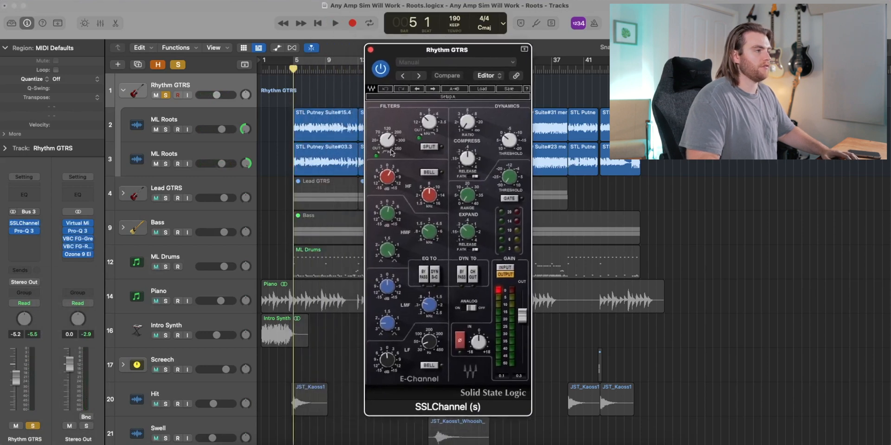
drag(432, 67, 430, 67)
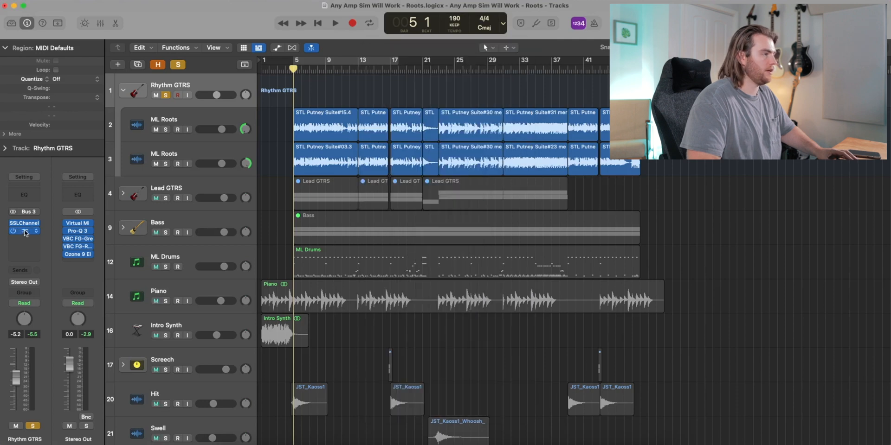
click(26, 232)
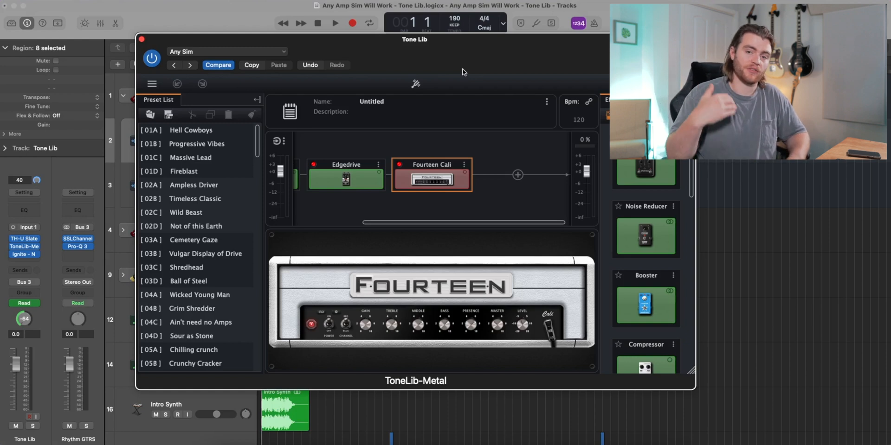
Browse the ToneLib-Metal effects list to the Edgedrive pedal and view its description
scroll(643, 194, down, 10)
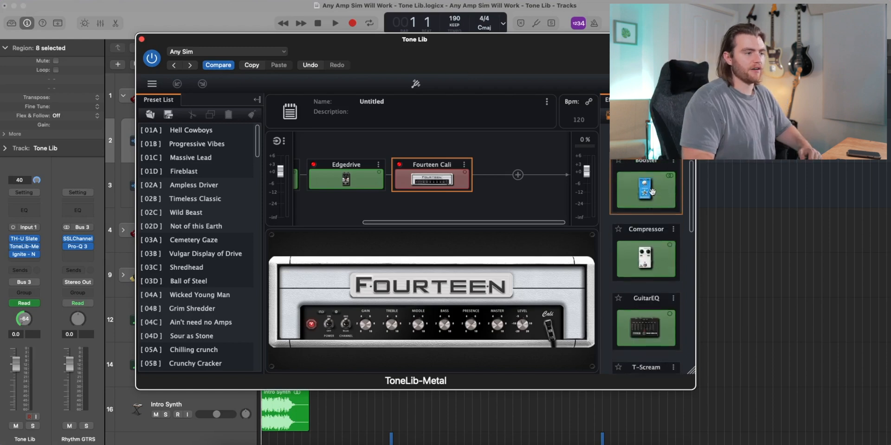
scroll(652, 194, down, 3)
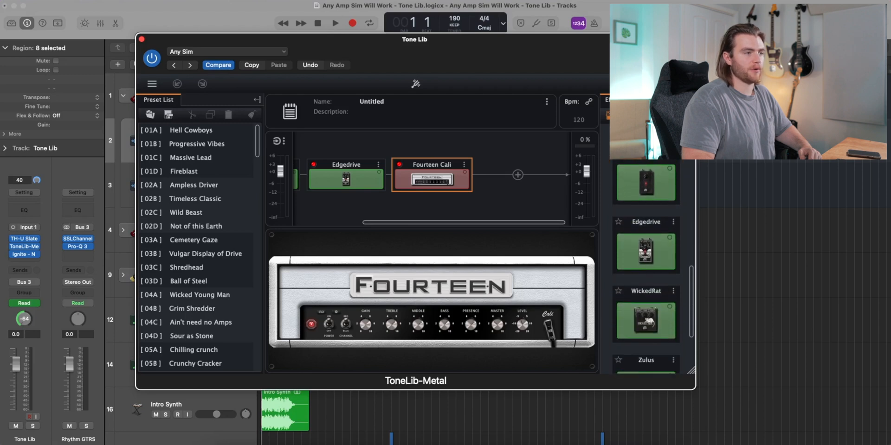
mouse_move(650, 210)
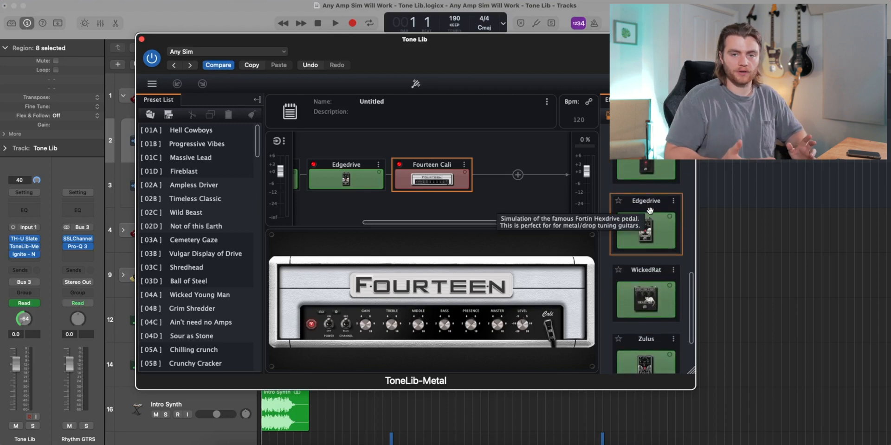
Browse the amp models and remaining pedals in the ToneLib-Metal effects list, and close the plugin window
scroll(649, 210, down, 10)
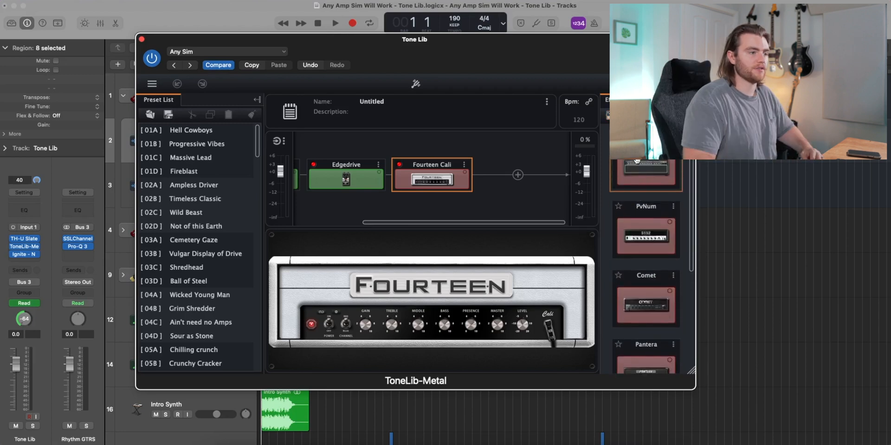
scroll(655, 198, down, 5)
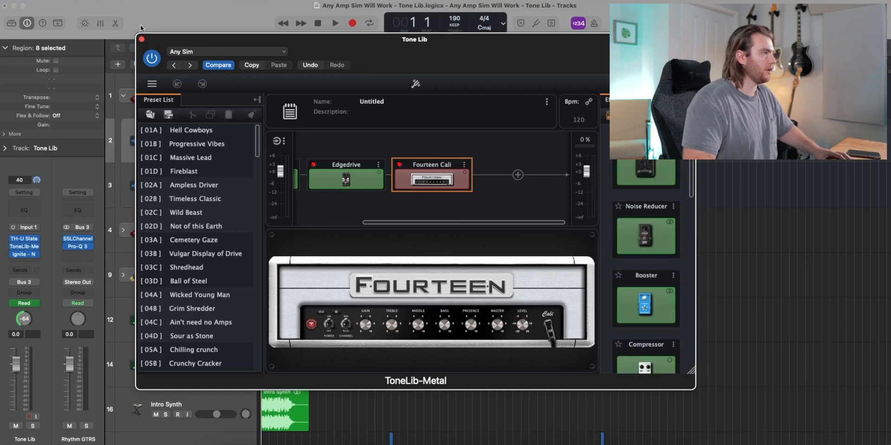
click(141, 39)
Play the mix and solo the Rhythm GTRS stack to compare SSLChannel and Pro-Q 3 bypassed and re-enabled, ending with the stack unsoloed
key(space)
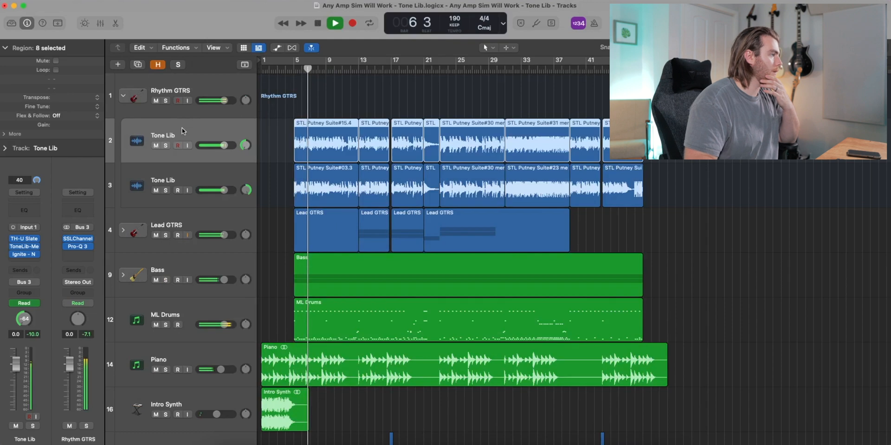
click(184, 106)
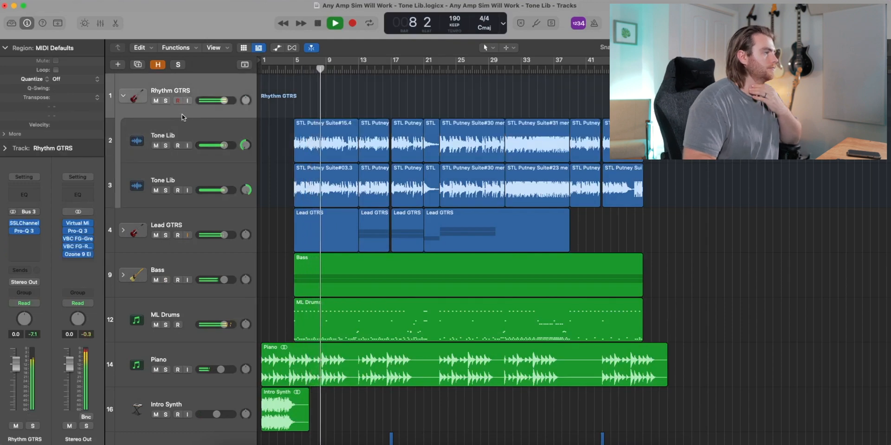
click(166, 101)
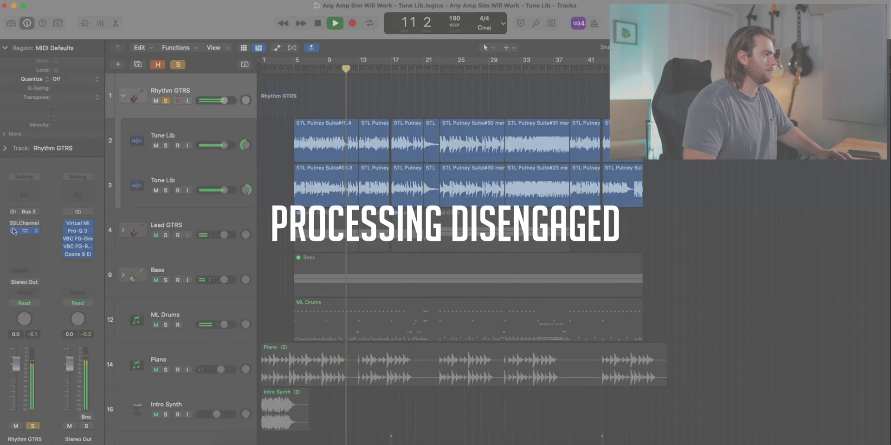
click(12, 223)
drag(13, 231, 14, 223)
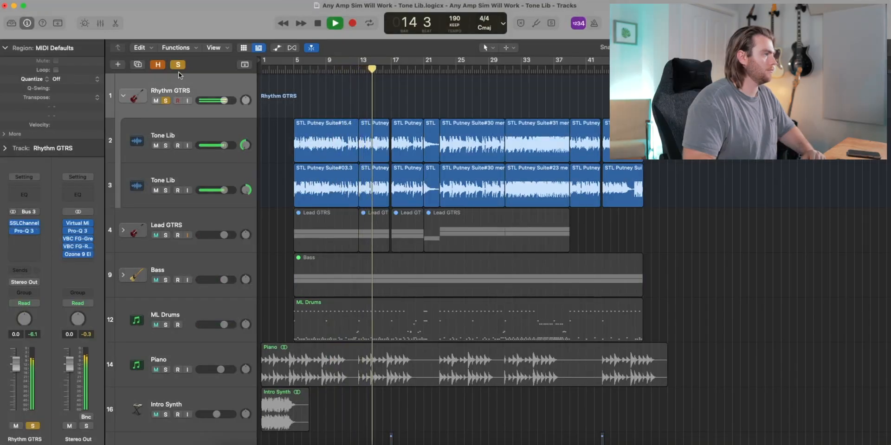
click(166, 101)
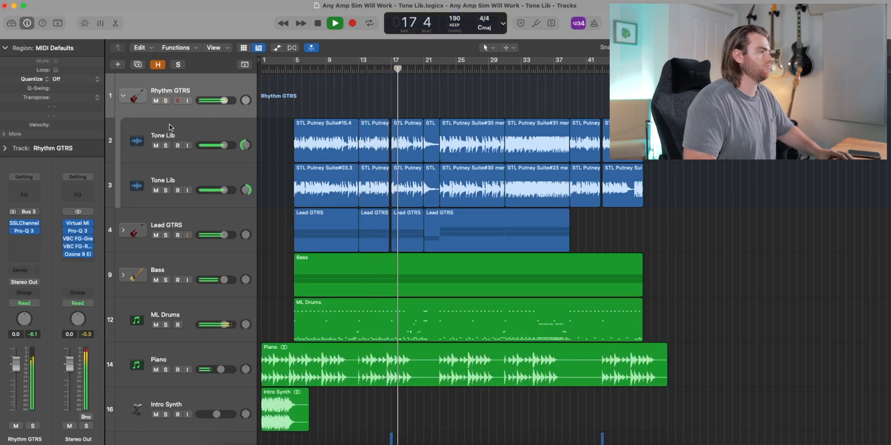
Stop playback and open the Rhythm GTRS stack's SSLChannel, placing its window over the middle of the tracks area
key(space)
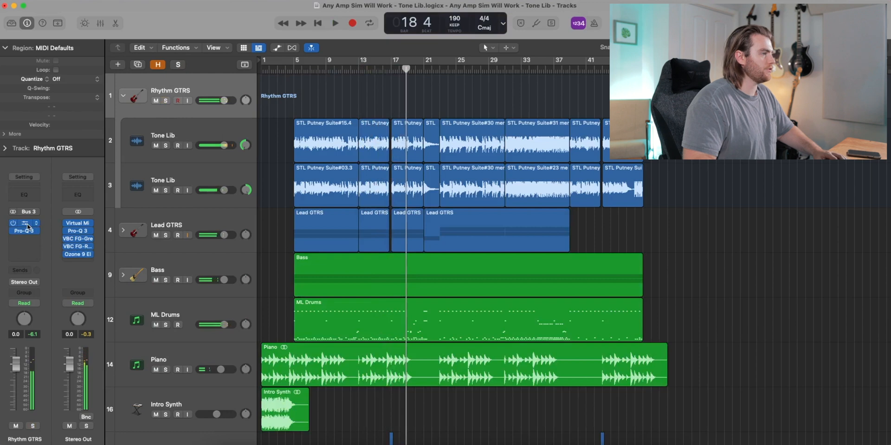
click(28, 224)
drag(358, 85, 431, 61)
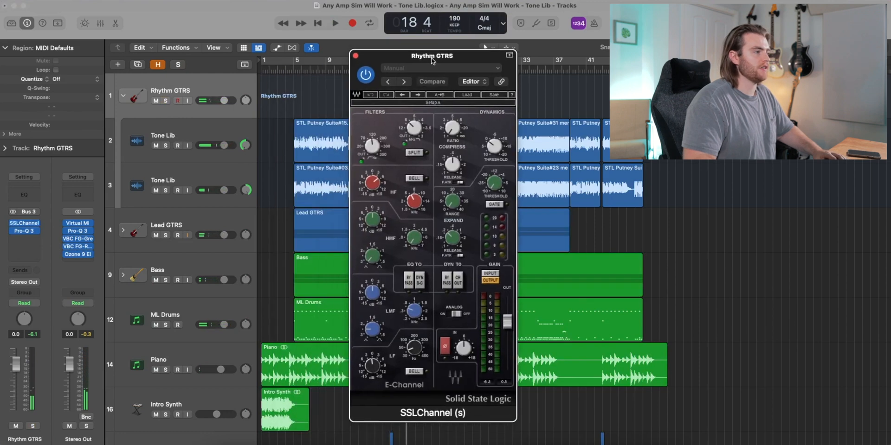